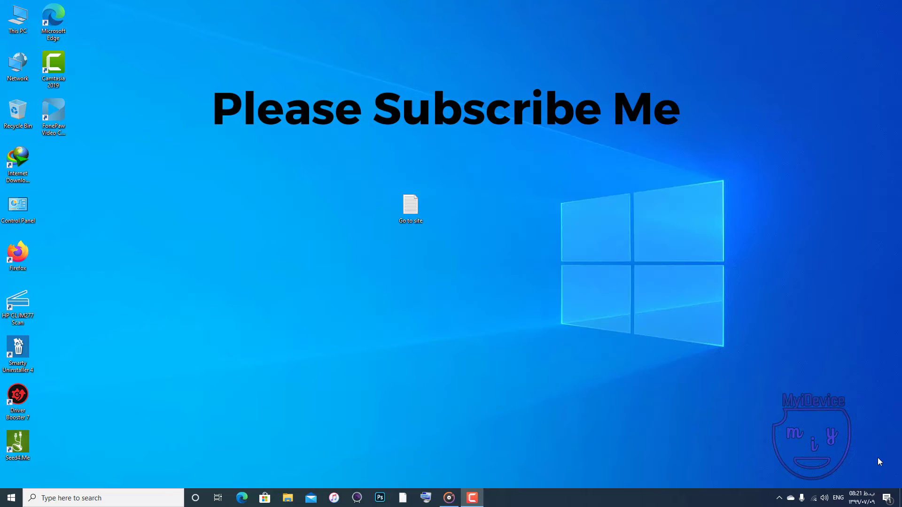
double_click(413, 212)
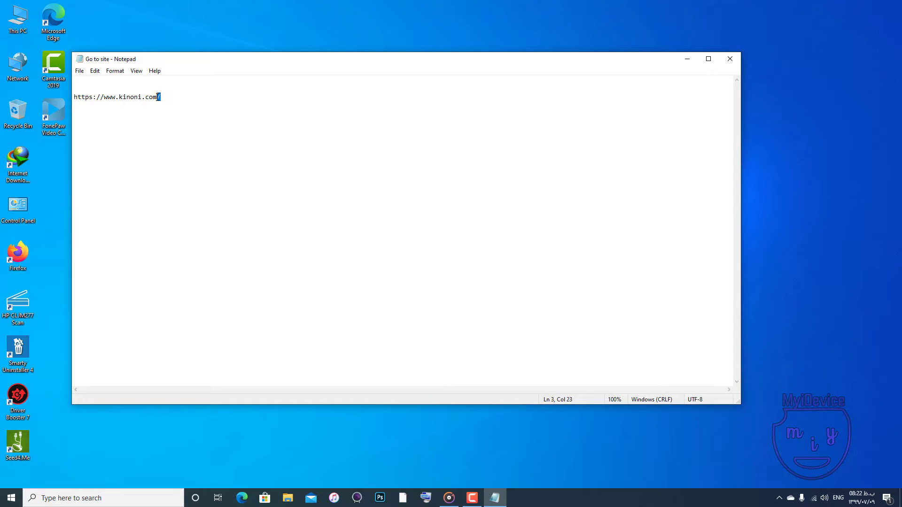
- Highlight the kinoni.com address in Notepad, then launch Firefox from its desktop shortcut
drag(155, 97, 148, 97)
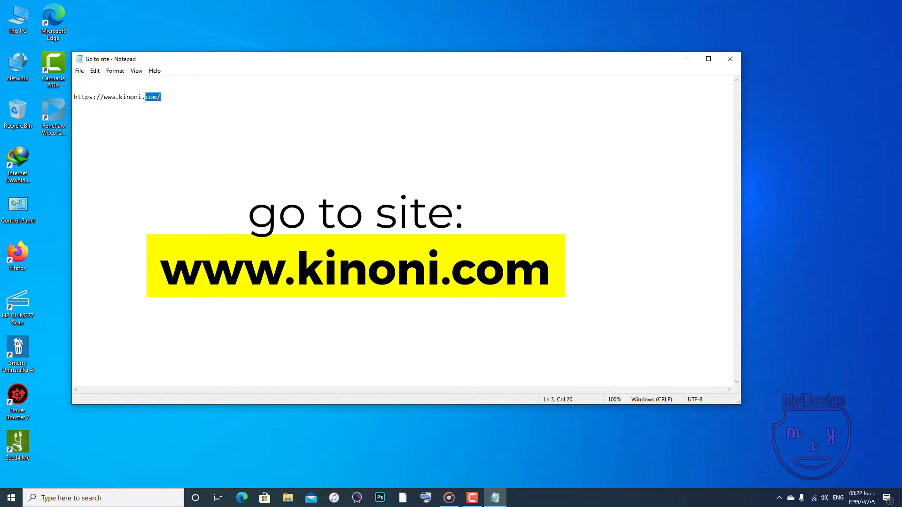
drag(118, 100, 76, 97)
click(177, 100)
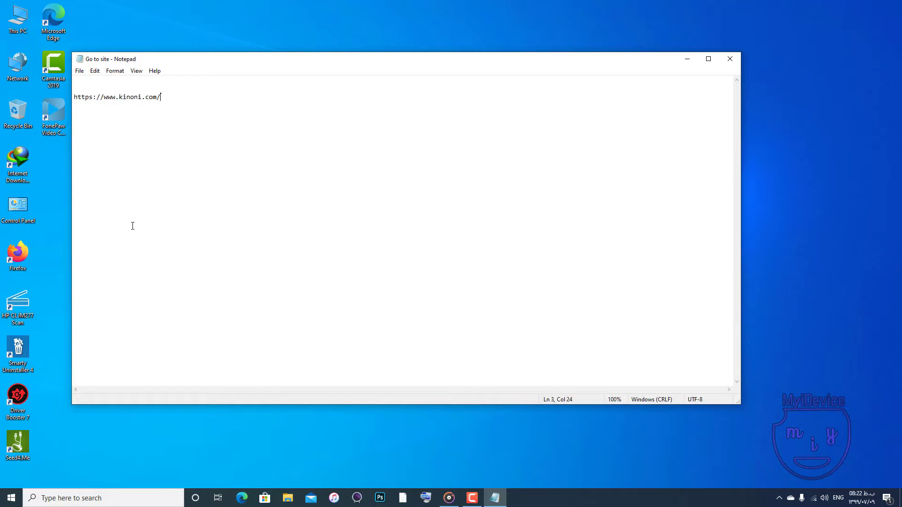
double_click(18, 254)
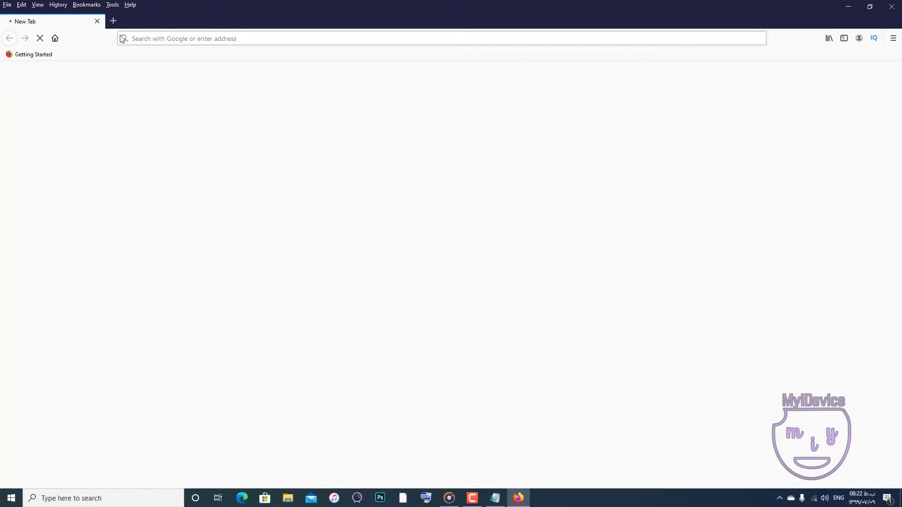
- Replace the Firefox address with kinoni.com and load the site
click(166, 40)
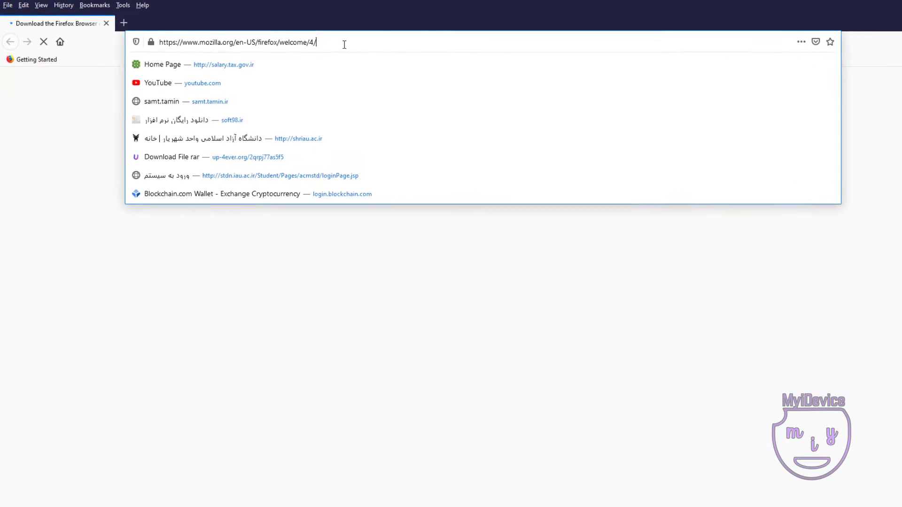
key(BackSpace)
text(k)
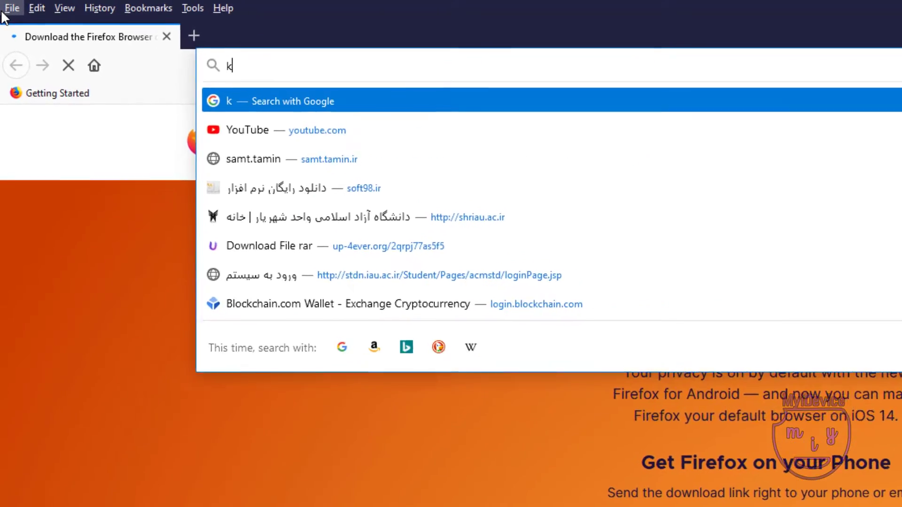
text(inoni.)
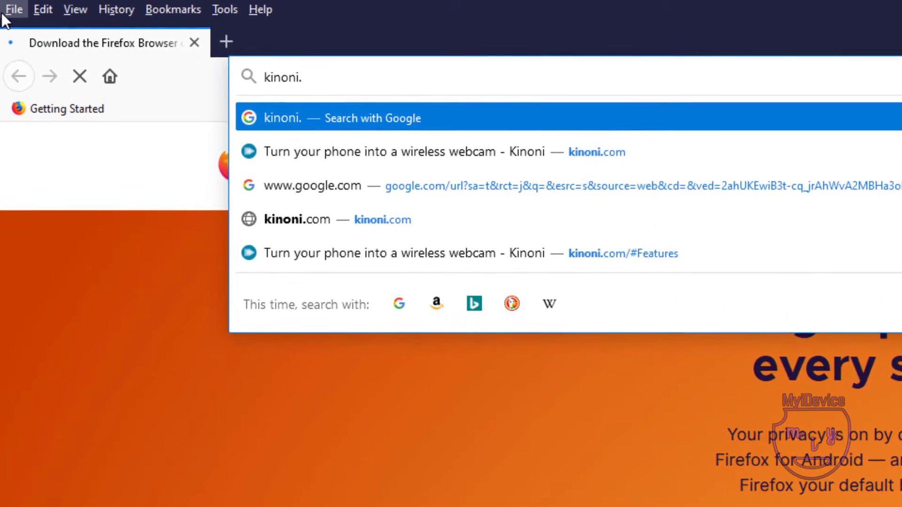
text(com)
key(Return)
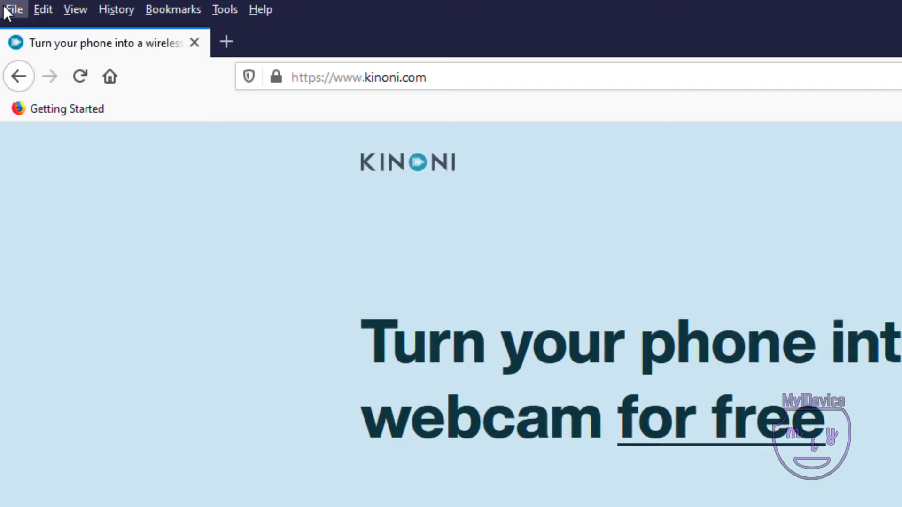
- Highlight the kinoni.com address and the 'Turn your phone into a webcam for free' heading
drag(437, 77, 187, 74)
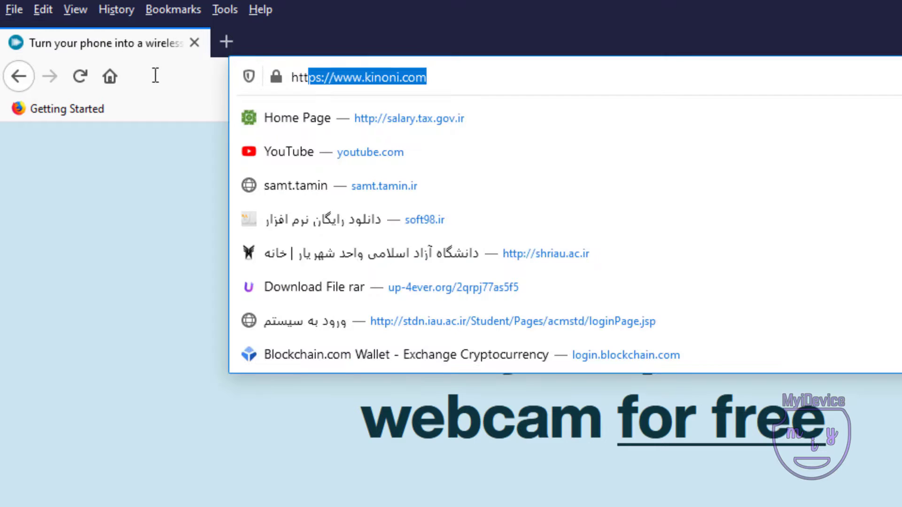
click(496, 71)
click(140, 317)
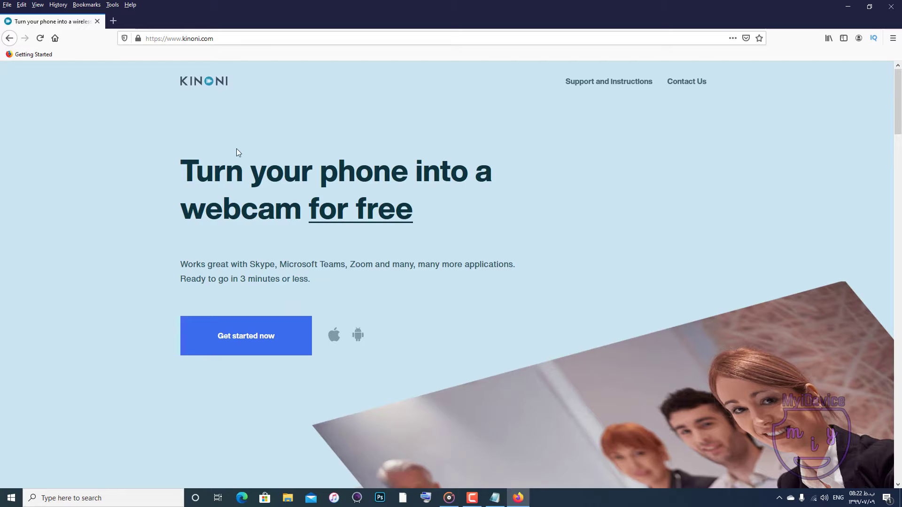
drag(181, 170, 436, 224)
click(491, 280)
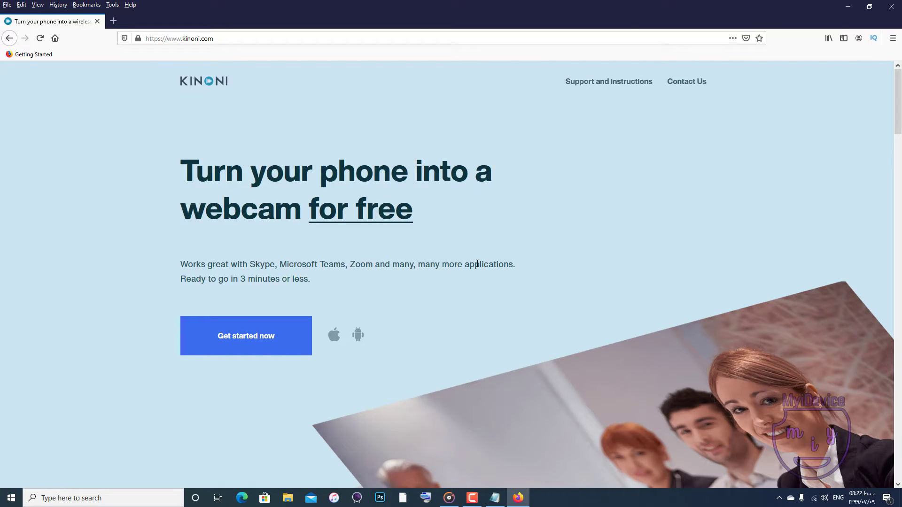
- Scroll to step 2 and highlight the macOS 10.11 and Windows 7 or later requirements
scroll(474, 263, down, 3)
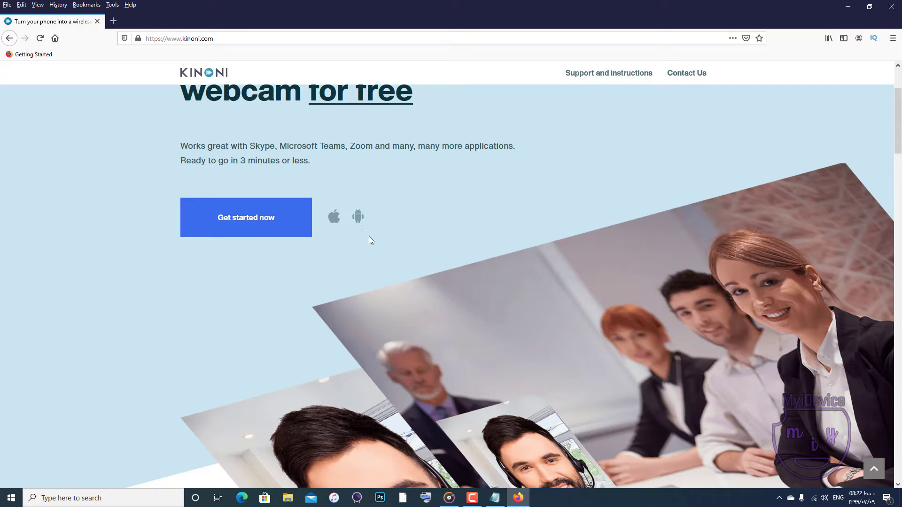
scroll(368, 237, down, 8)
scroll(390, 202, down, 6)
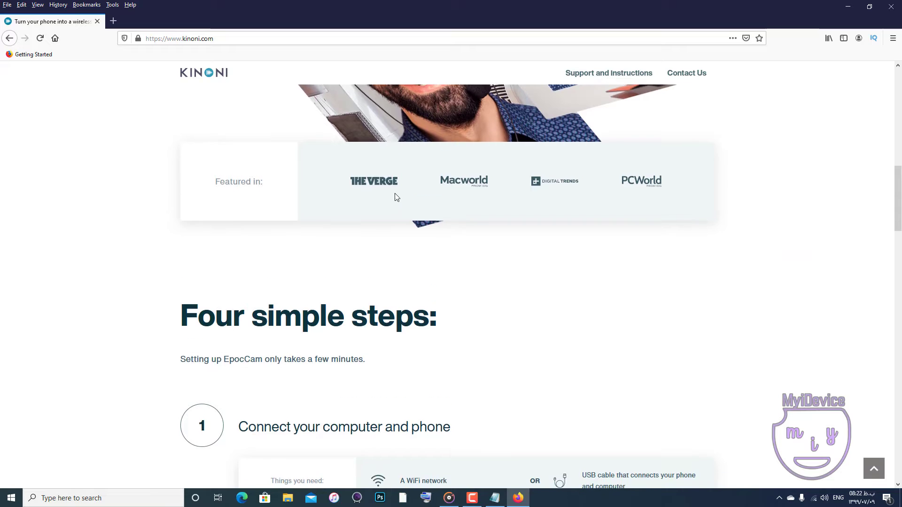
scroll(372, 184, up, 1)
scroll(373, 184, down, 5)
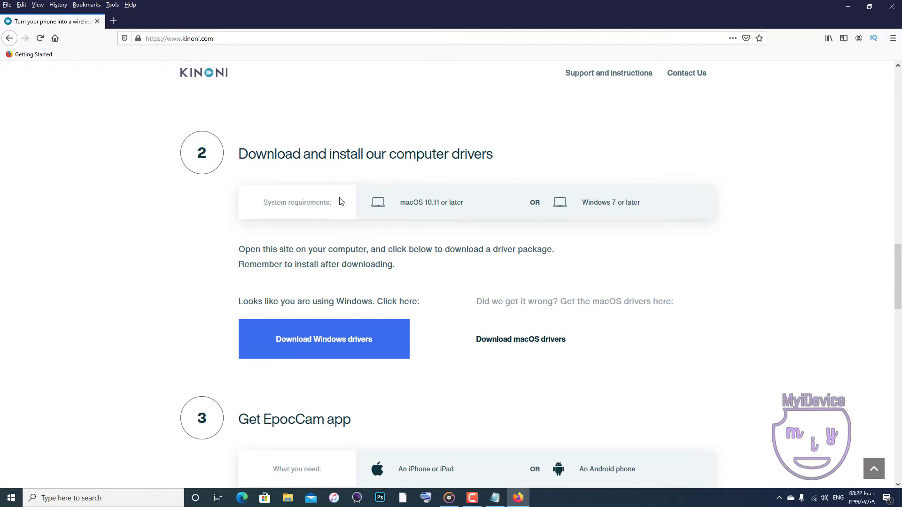
drag(472, 205, 384, 214)
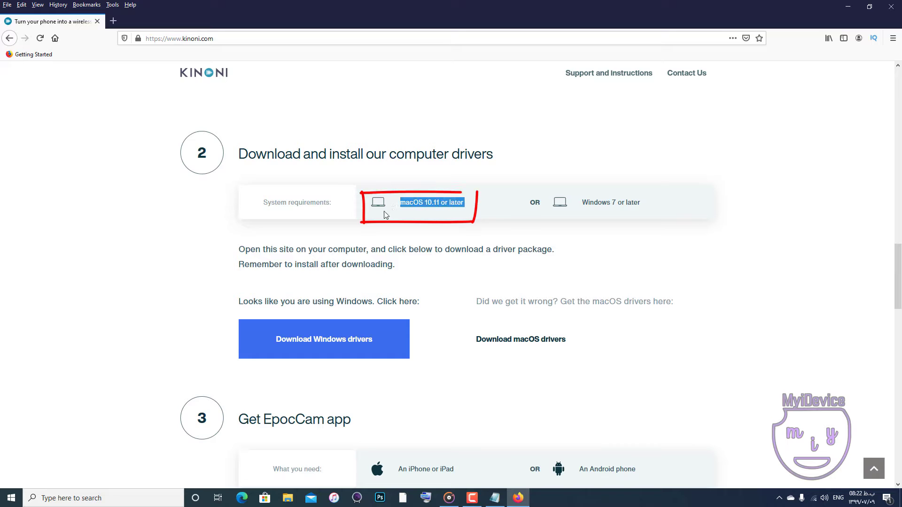
click(411, 202)
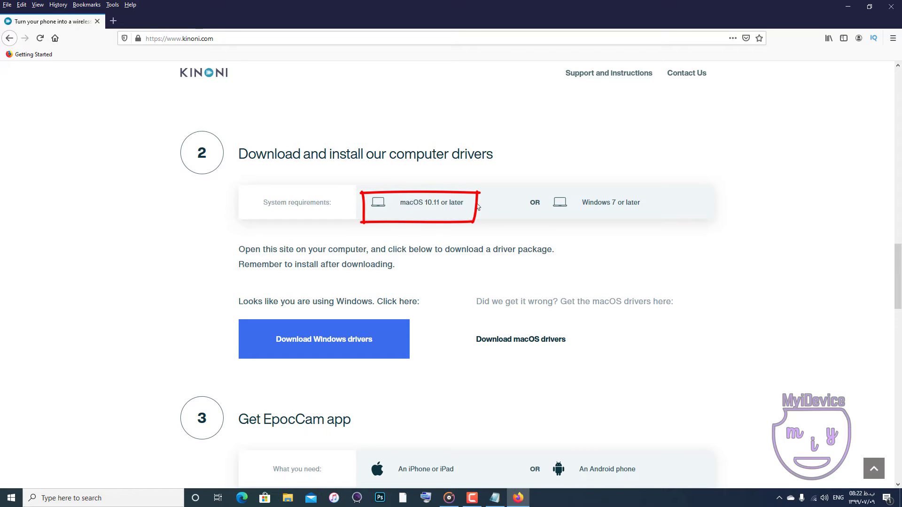
triple_click(593, 202)
click(660, 246)
scroll(477, 261, down, 2)
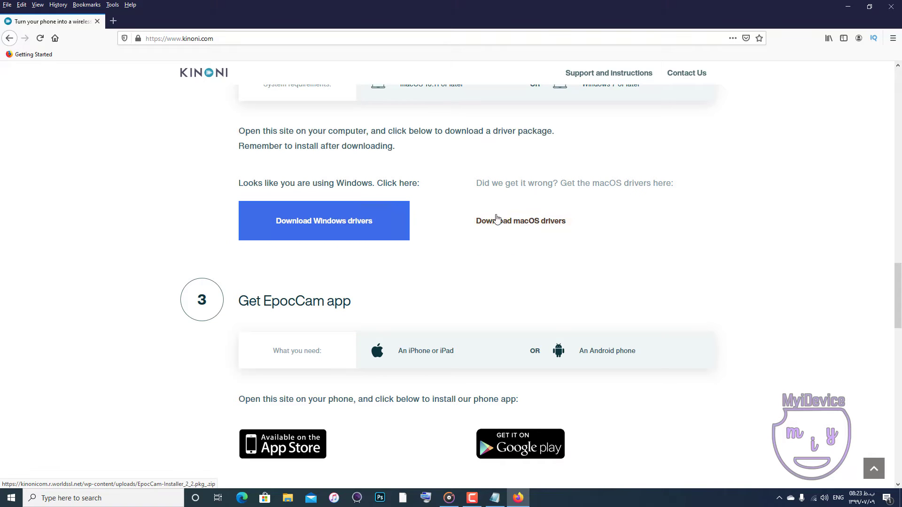
scroll(397, 229, down, 2)
scroll(334, 204, up, 1)
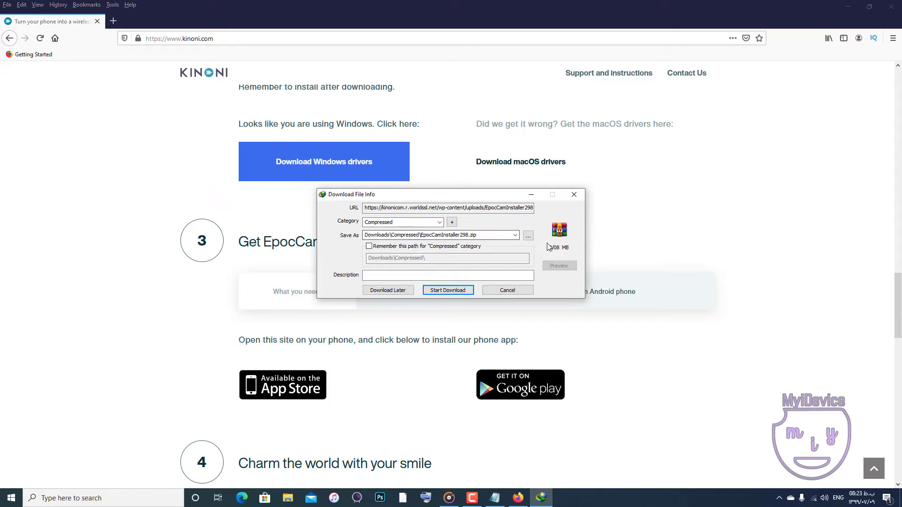
- Start the IDM download of EpocCamInstaller298.zip into Downloads\Compressed
click(436, 291)
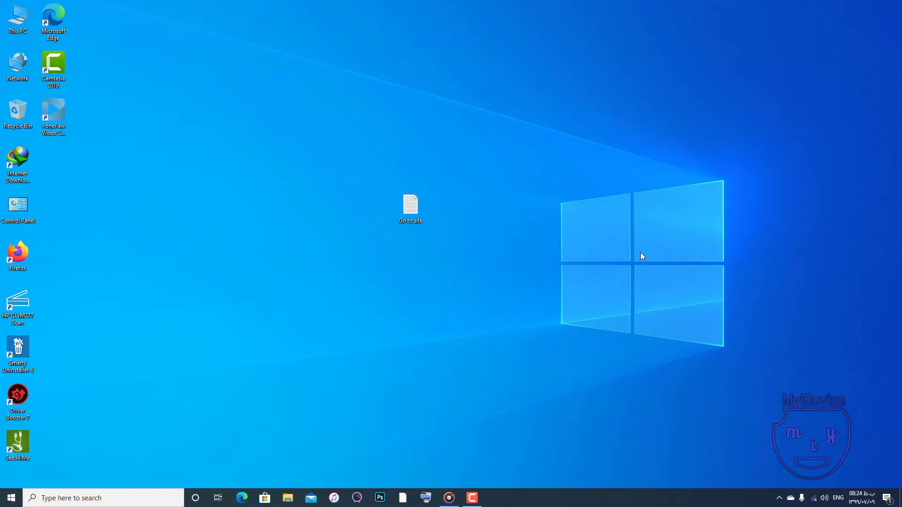
- Restore Internet Download Manager from the tray and open EpocCamInstaller298.zip's folder
click(779, 498)
right_click(779, 441)
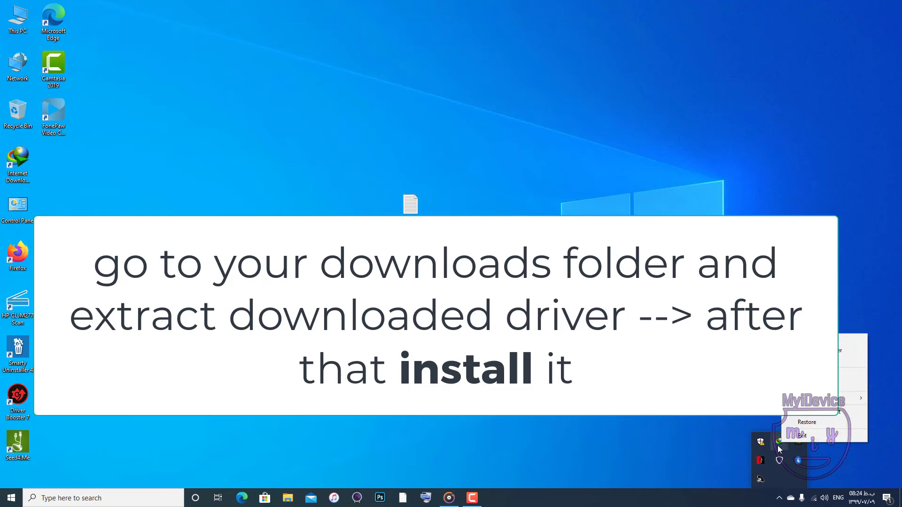
click(806, 422)
click(214, 116)
right_click(214, 117)
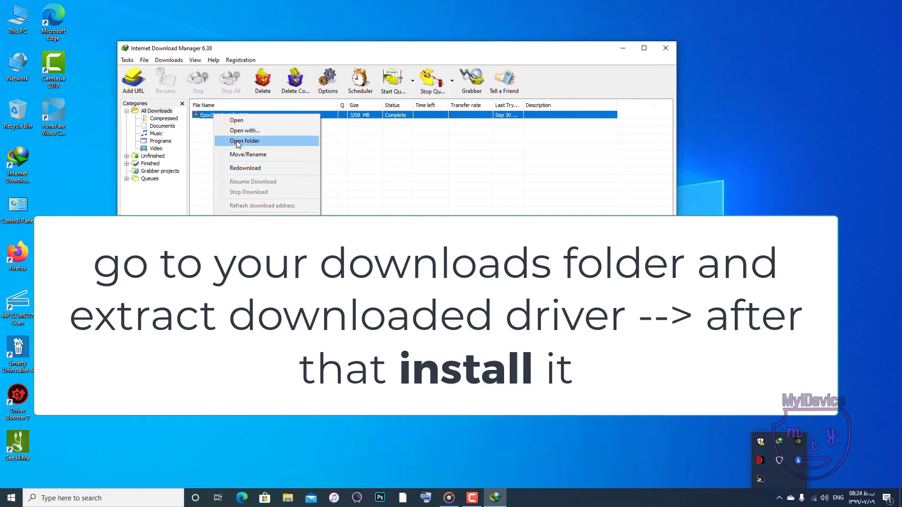
click(237, 142)
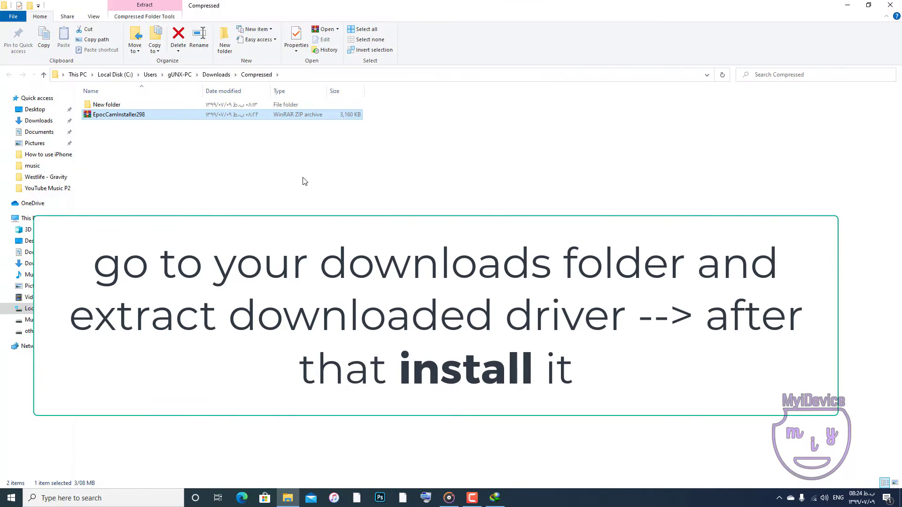
- Extract EpocCamInstaller298.zip here and run the extracted installer as administrator
right_click(122, 115)
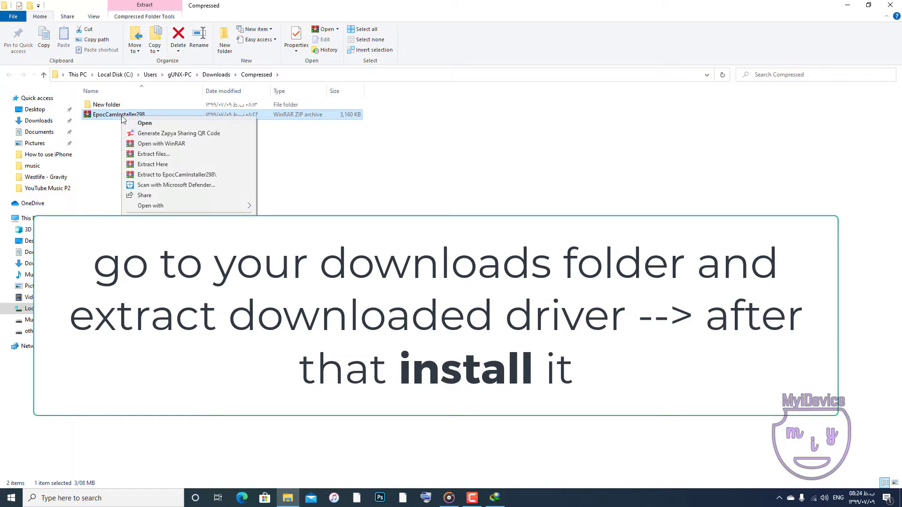
click(157, 164)
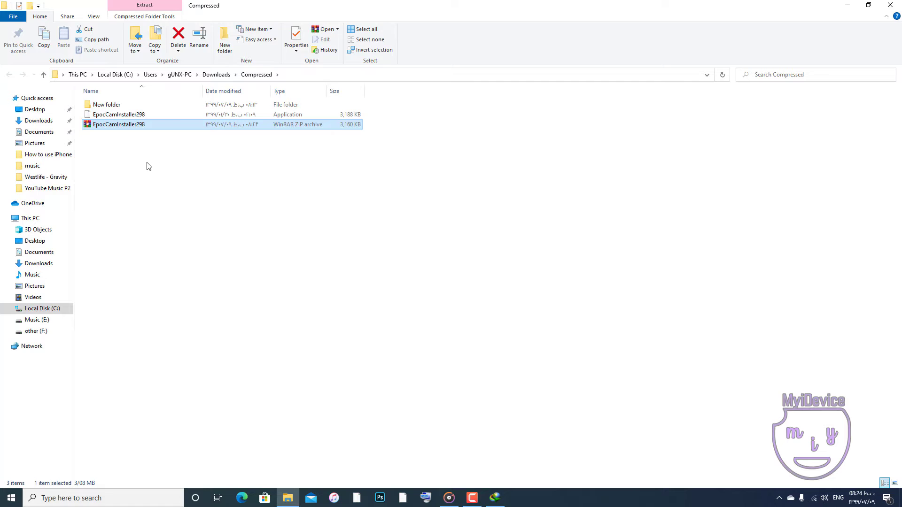
click(135, 164)
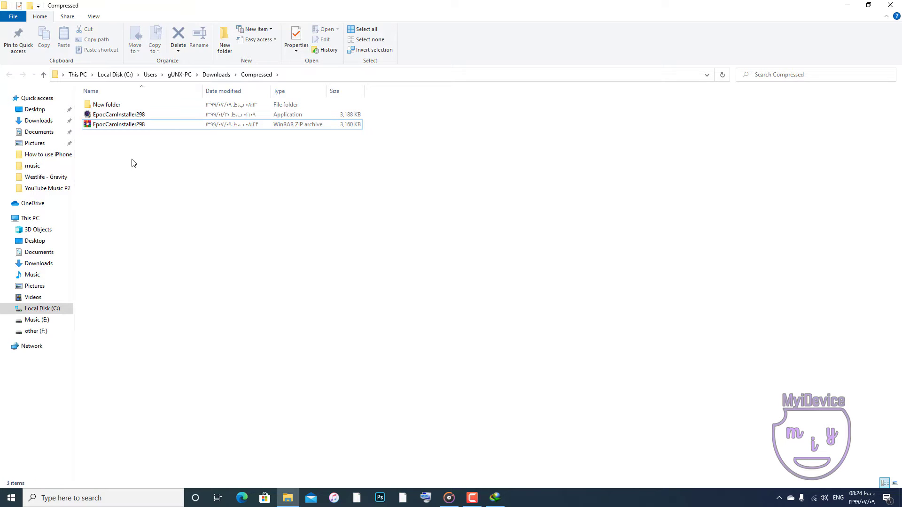
right_click(113, 118)
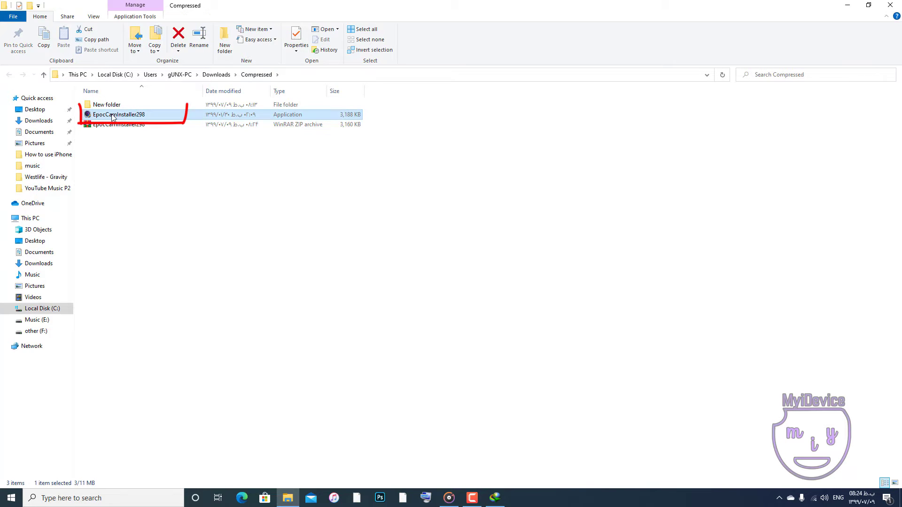
click(125, 131)
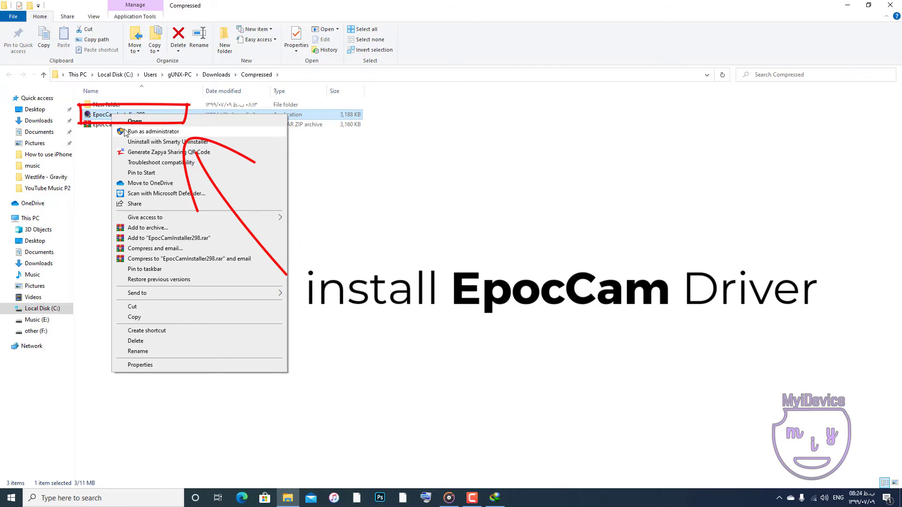
click(126, 132)
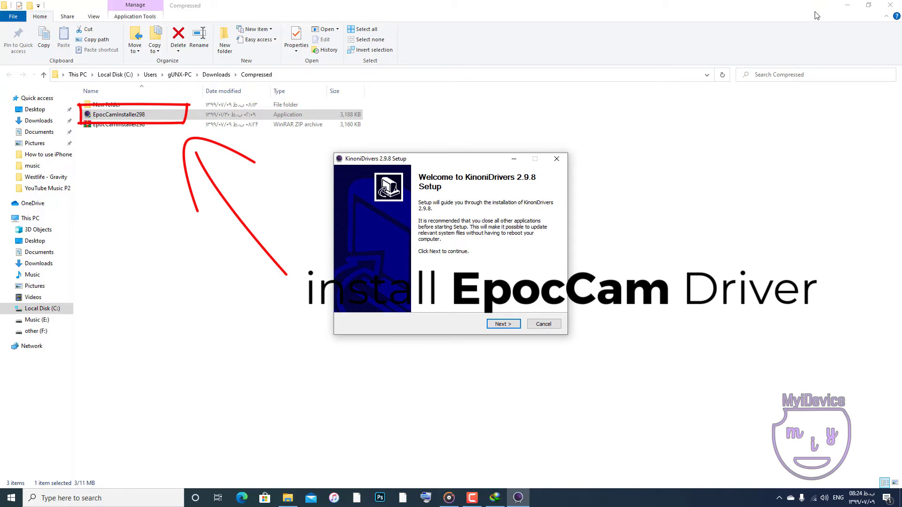
click(890, 4)
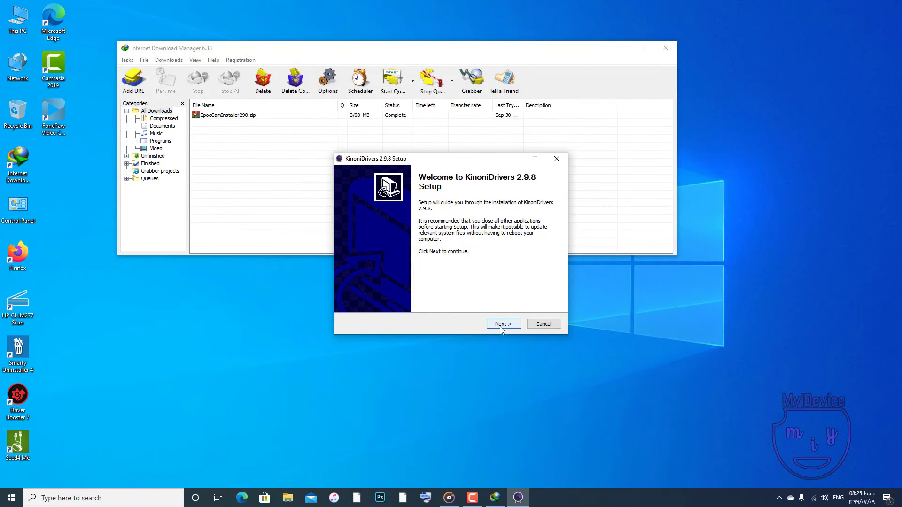
- Close IDM and install KinoniDrivers 2.9.8 via Next, I Agree, Install and Finish
click(665, 48)
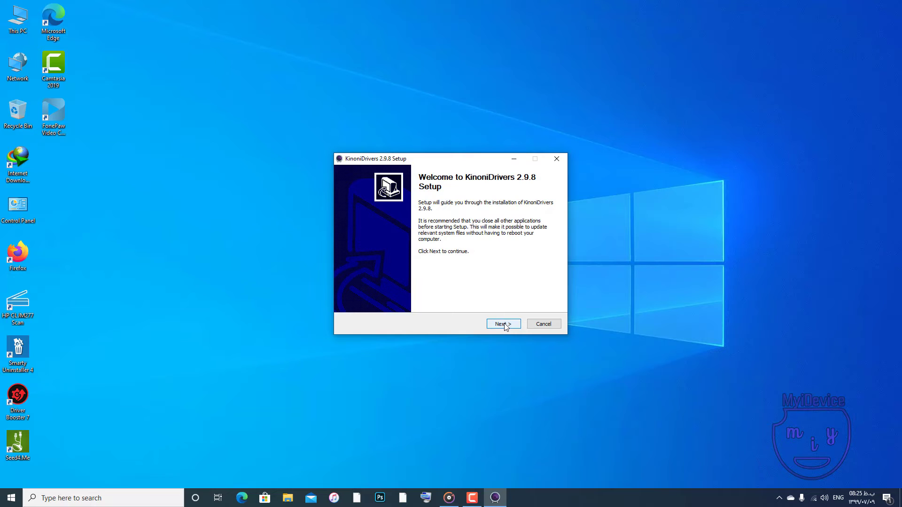
drag(453, 158, 408, 133)
click(462, 302)
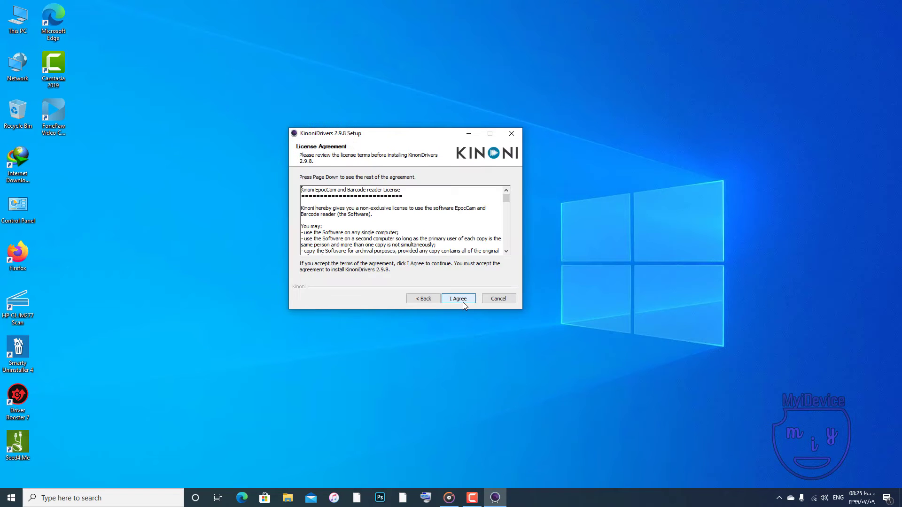
click(463, 303)
click(458, 298)
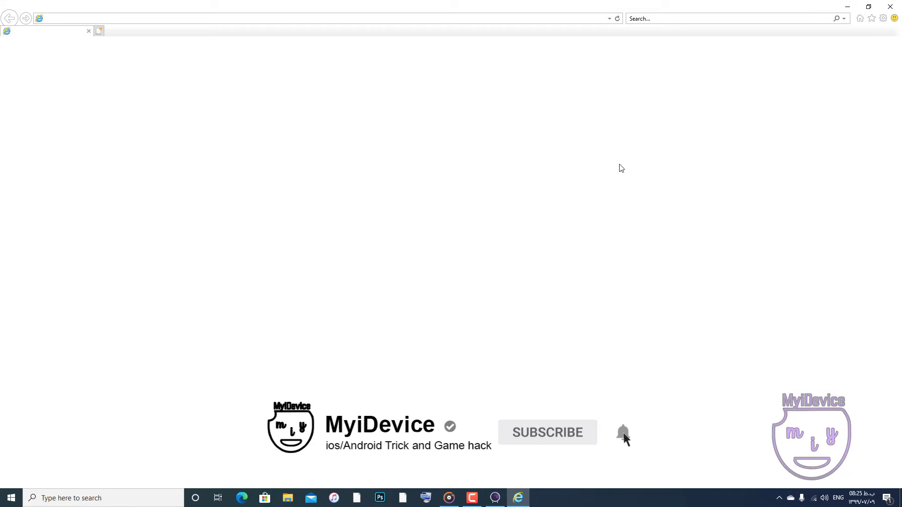
click(891, 7)
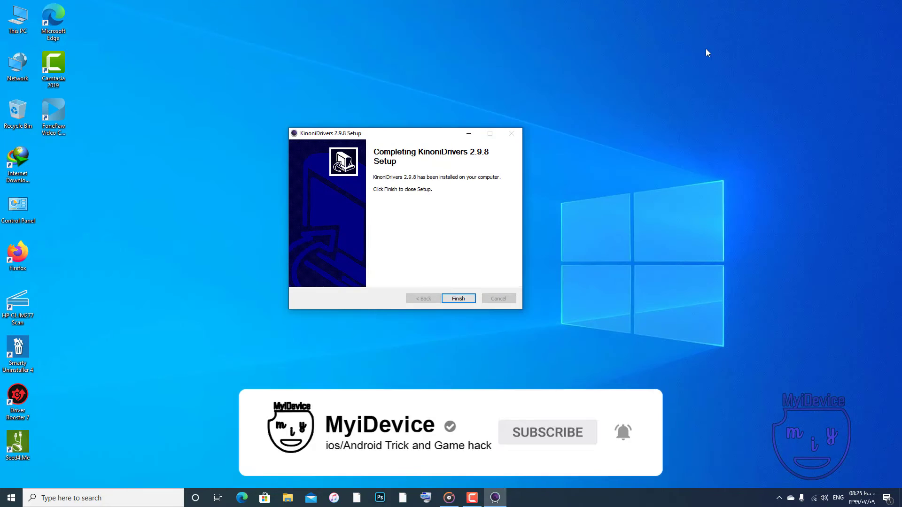
click(460, 299)
right_click(261, 173)
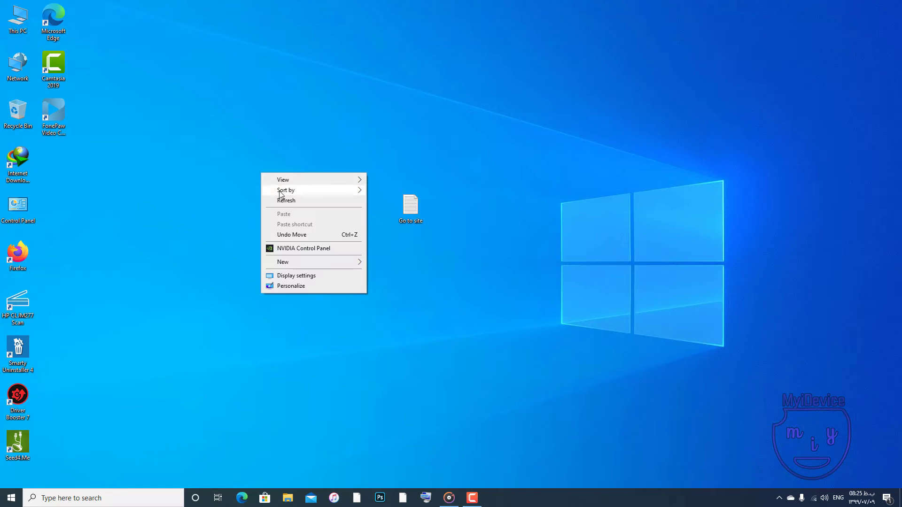
- Refresh the desktop, then search 'epoc' and launch EpocCam Viewer
click(290, 201)
right_click(235, 149)
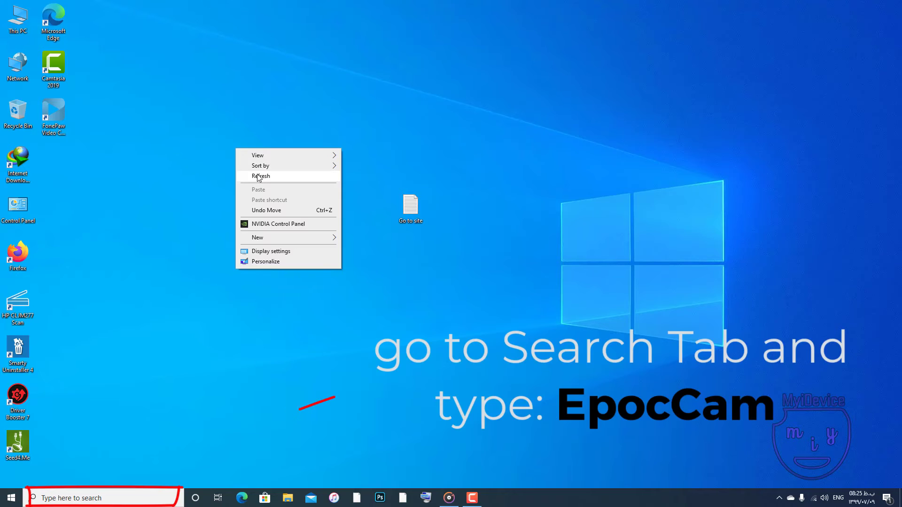
click(258, 177)
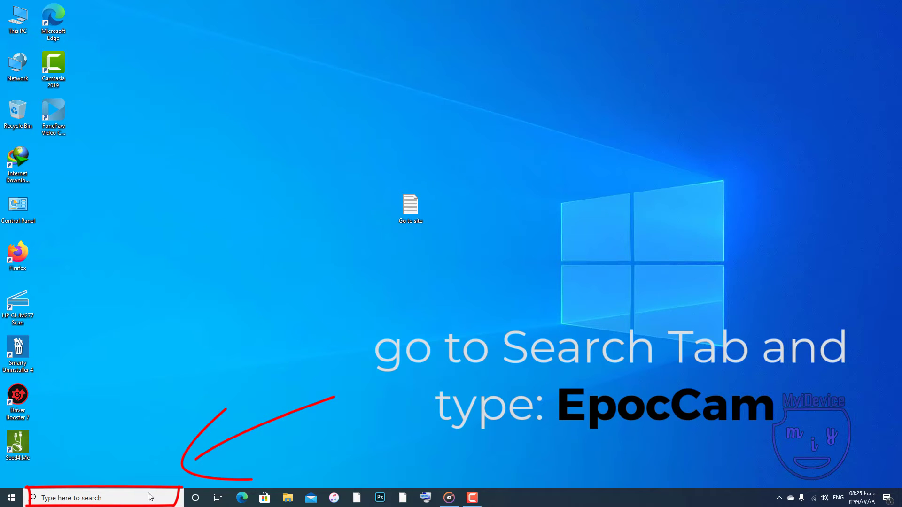
click(113, 500)
text(e)
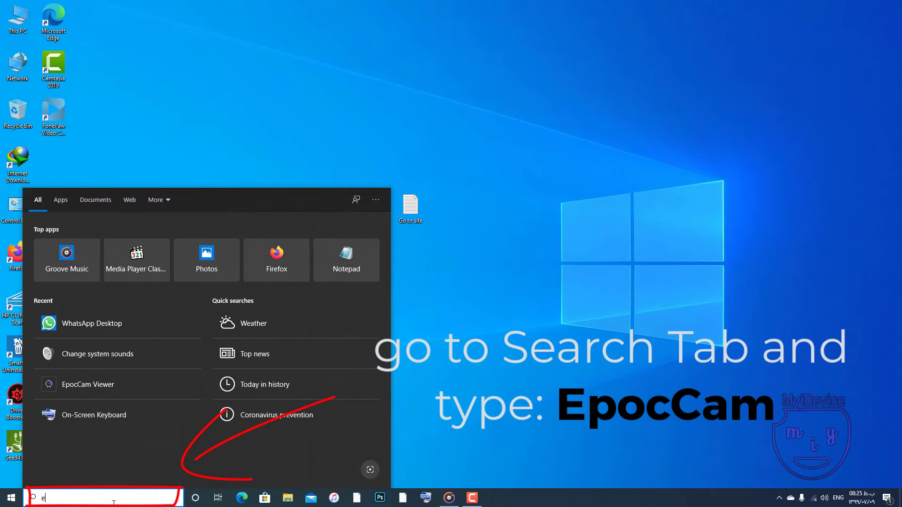
text(po)
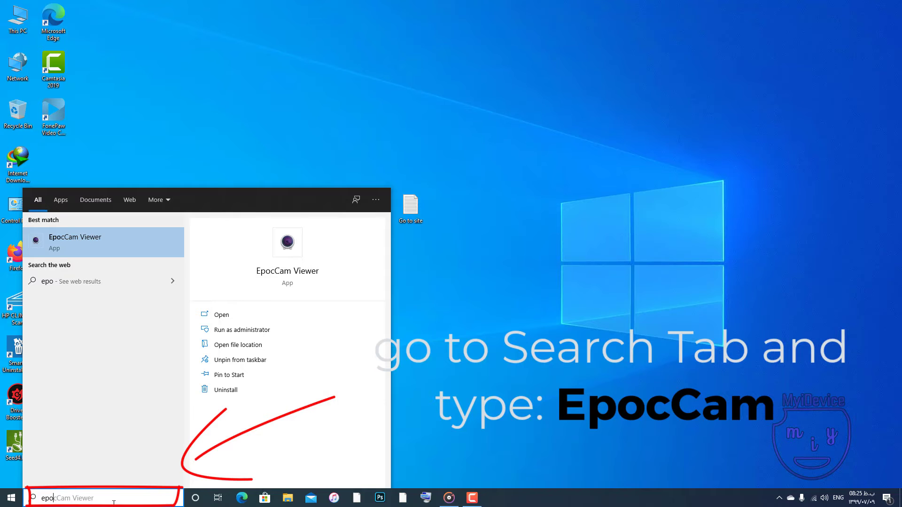
text(c)
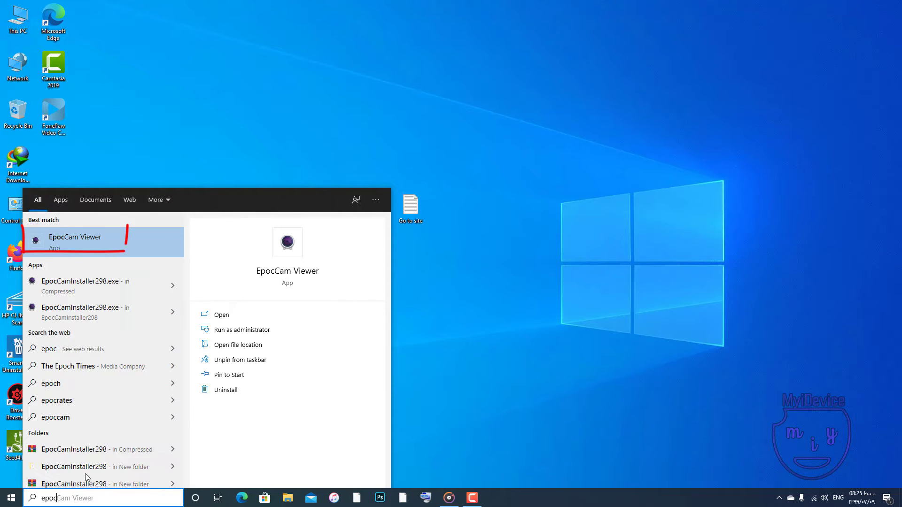
click(84, 243)
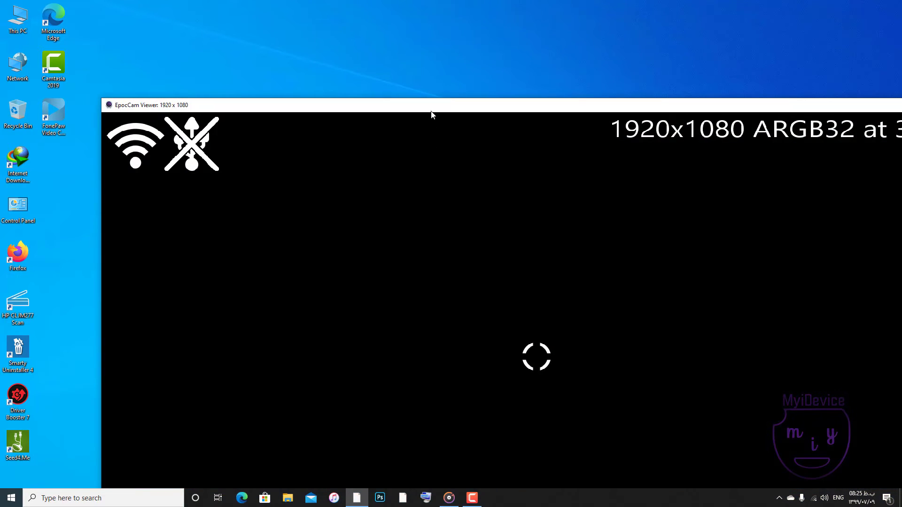
drag(430, 108, 362, 45)
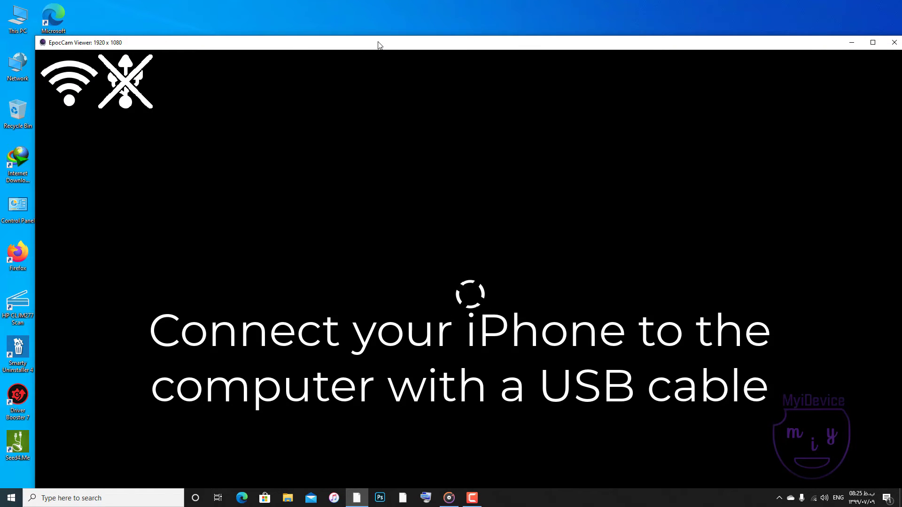
- Nudge the EpocCam Viewer window slightly left while it awaits the USB-connected iPhone
drag(382, 45, 367, 42)
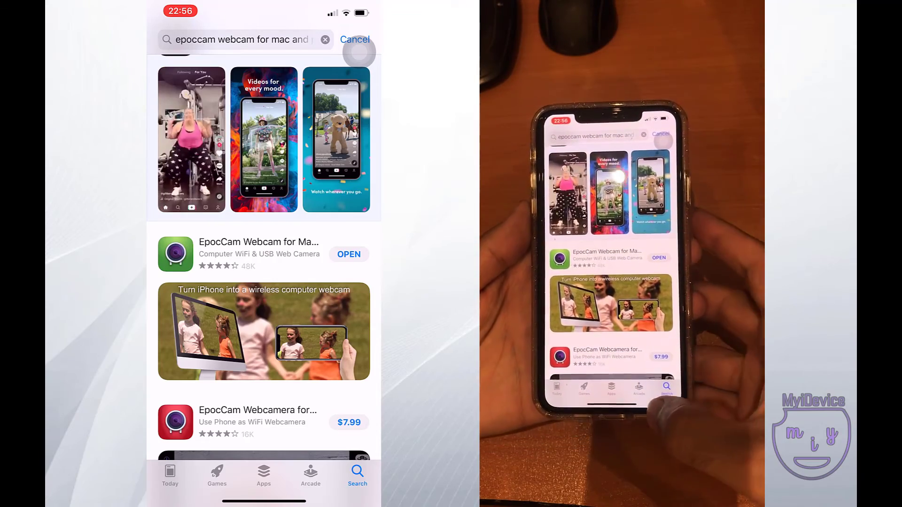
- On the iPhone, launch EpocCam from the fourth home page and allow camera access
drag(264, 501, 264, 328)
drag(328, 235, 188, 235)
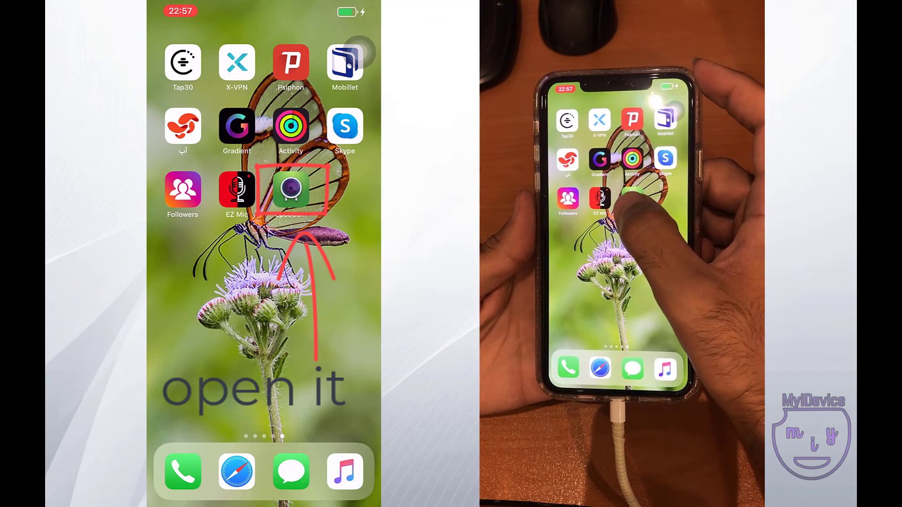
click(291, 188)
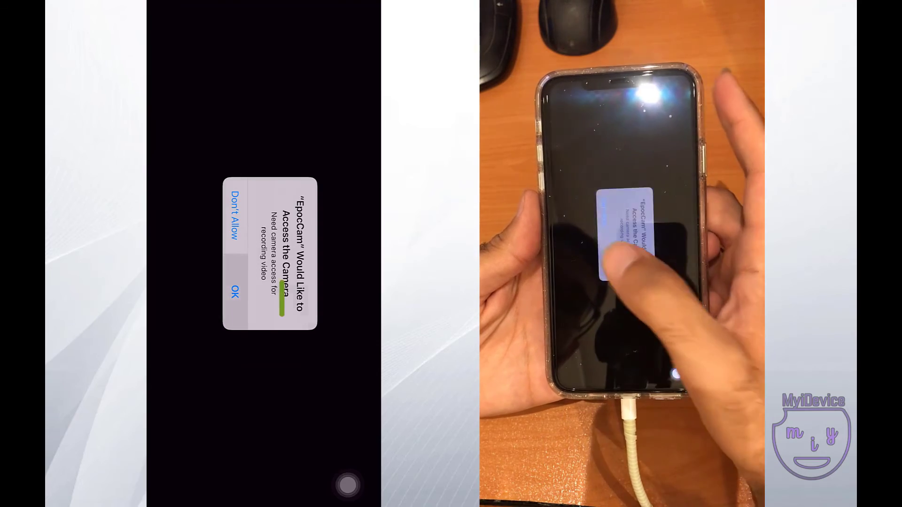
click(235, 292)
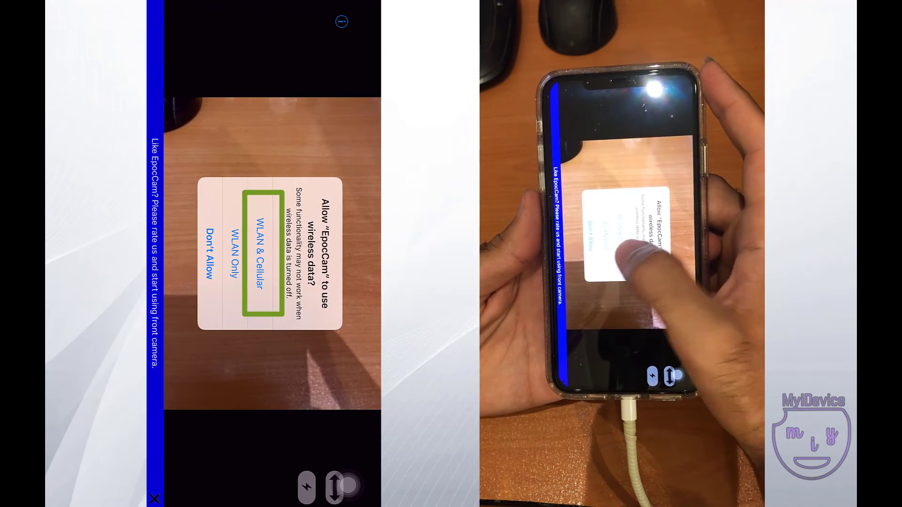